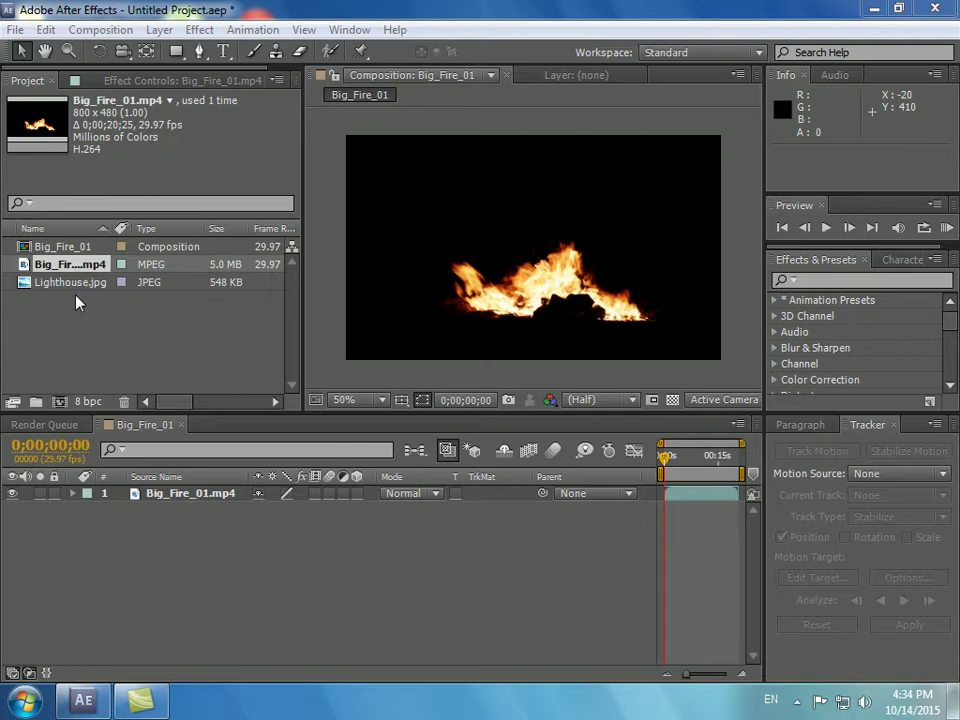
Step: Remove a stray duplicate fire layer, then view the composition at 100% with the flames panned into frame
drag(73, 265, 120, 560)
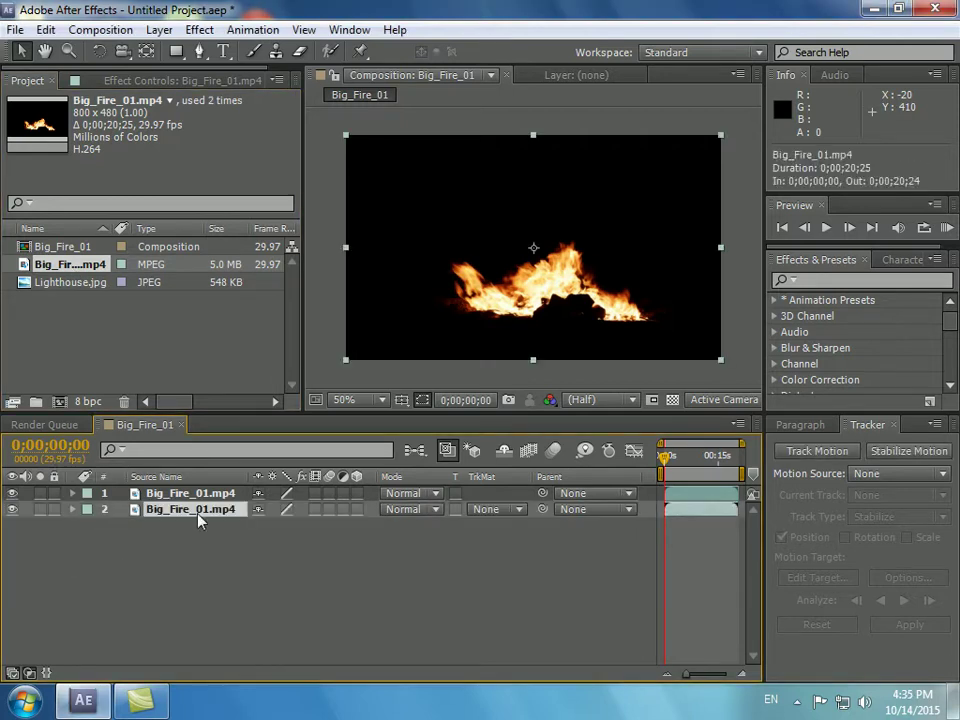
key(Delete)
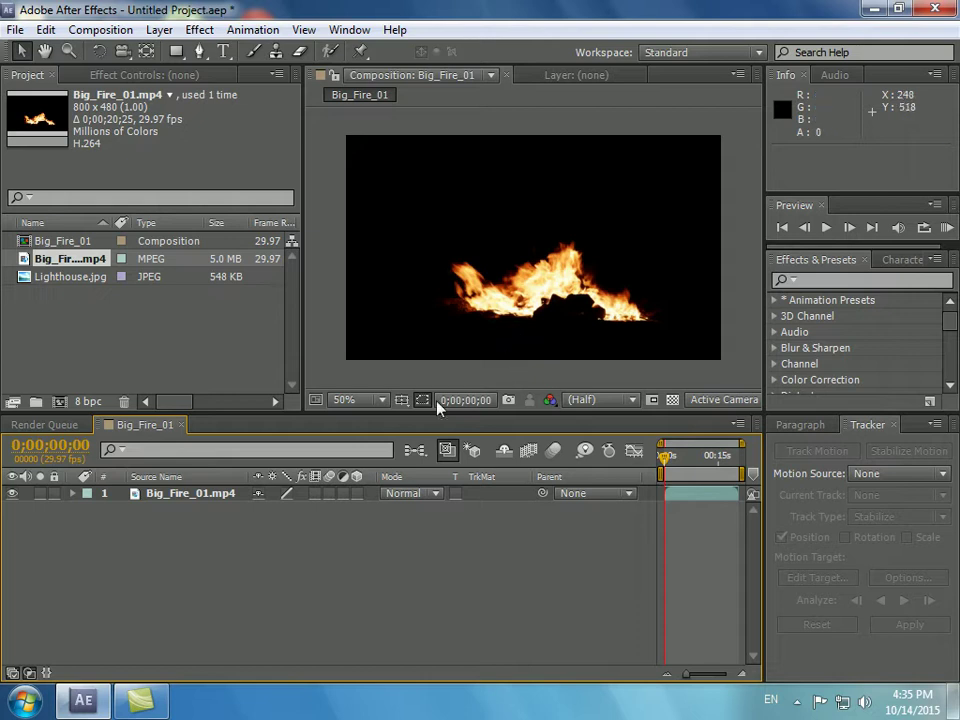
click(381, 400)
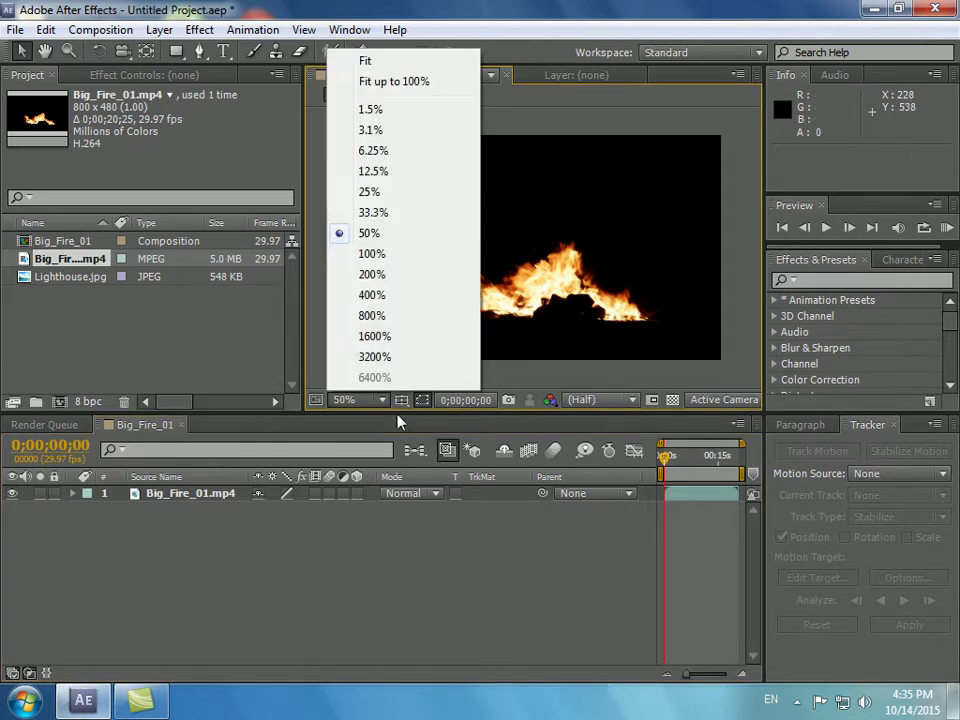
click(371, 254)
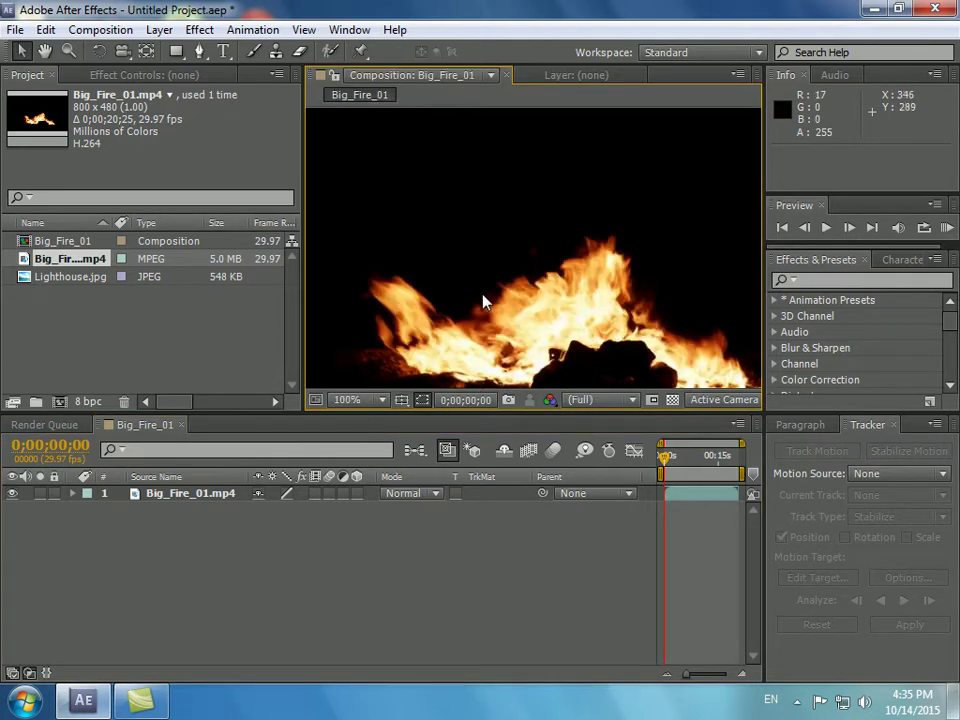
click(45, 52)
drag(514, 294, 499, 255)
click(834, 281)
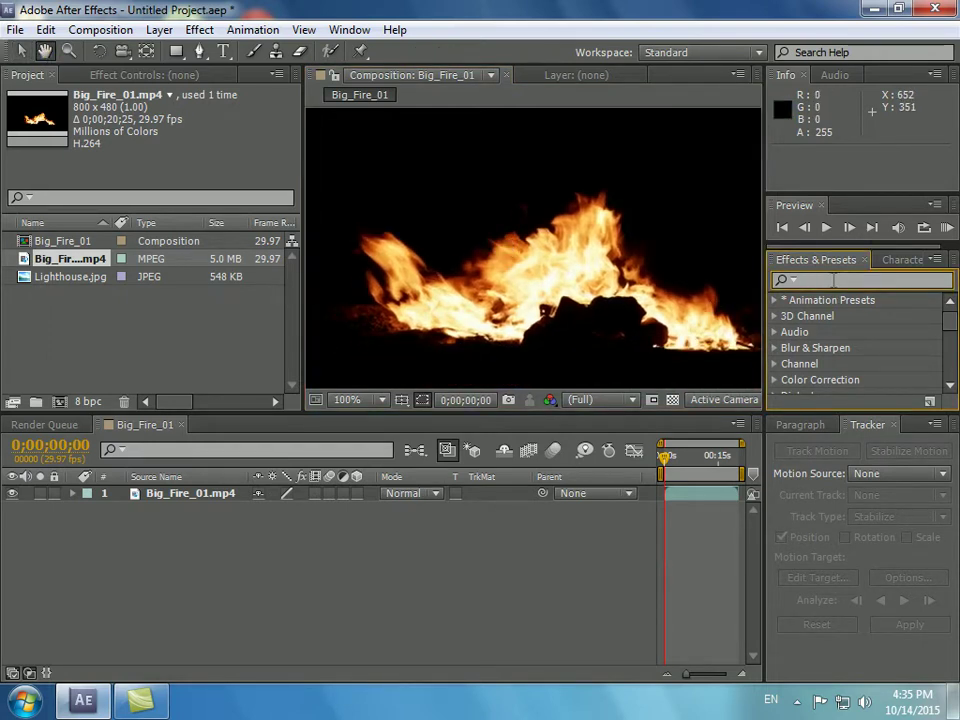
Step: Find Color Key in Effects & Presets and apply it to the Big_Fire_01.mp4 layer
text(clo)
text(lor ke)
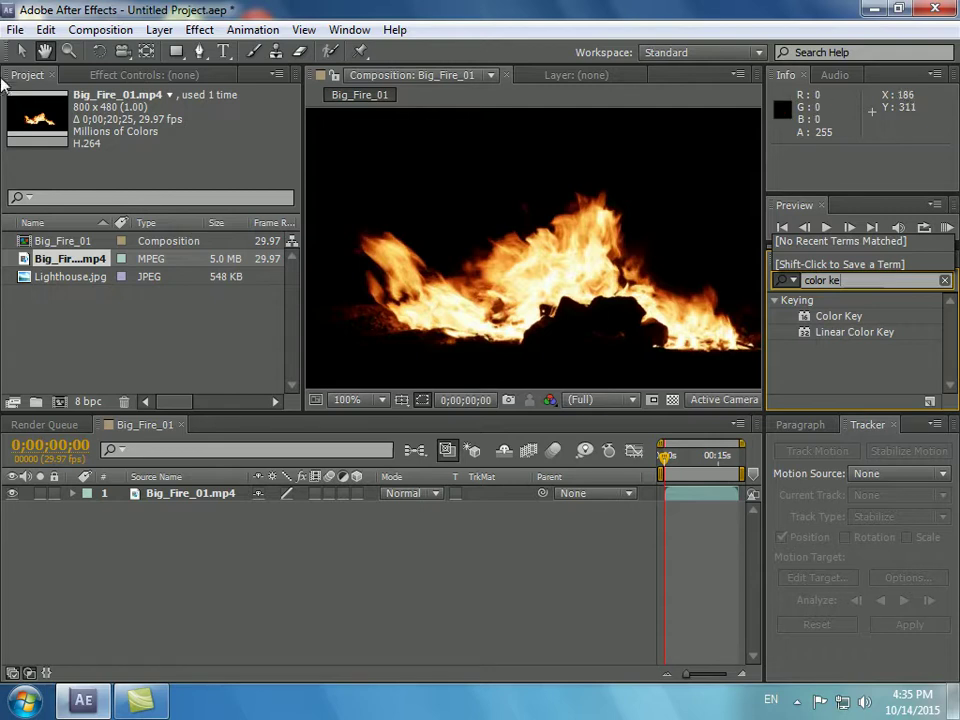
mouse_move(830, 316)
mouse_down()
mouse_move(555, 373)
mouse_move(200, 495)
mouse_up()
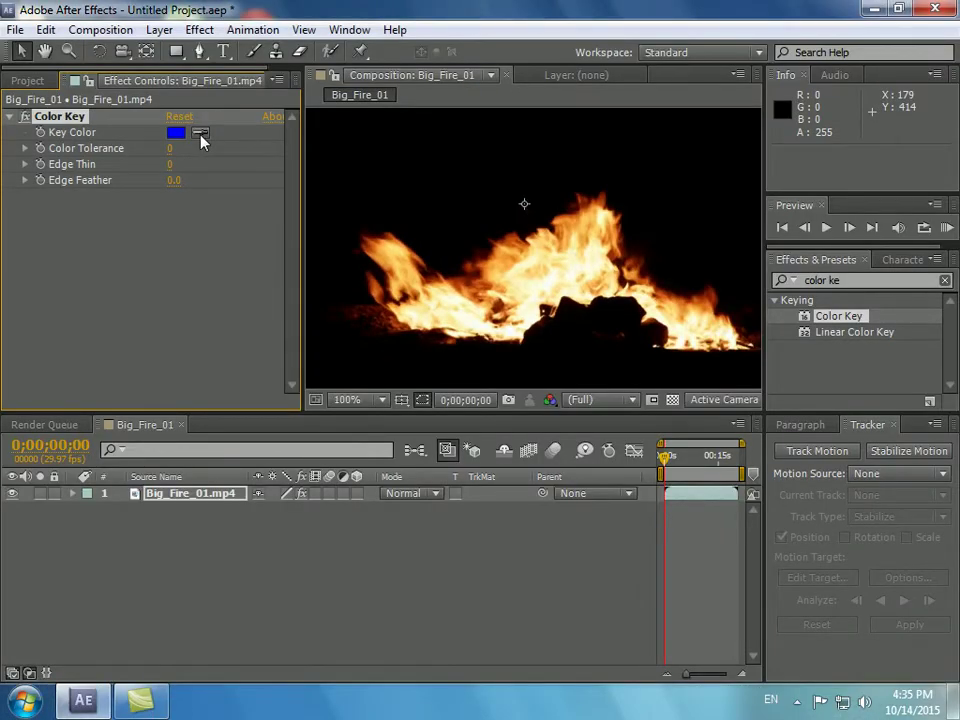
Step: Sample the black background as Color Key's key colour and show the transparency checkerboard
click(200, 133)
click(755, 122)
click(673, 400)
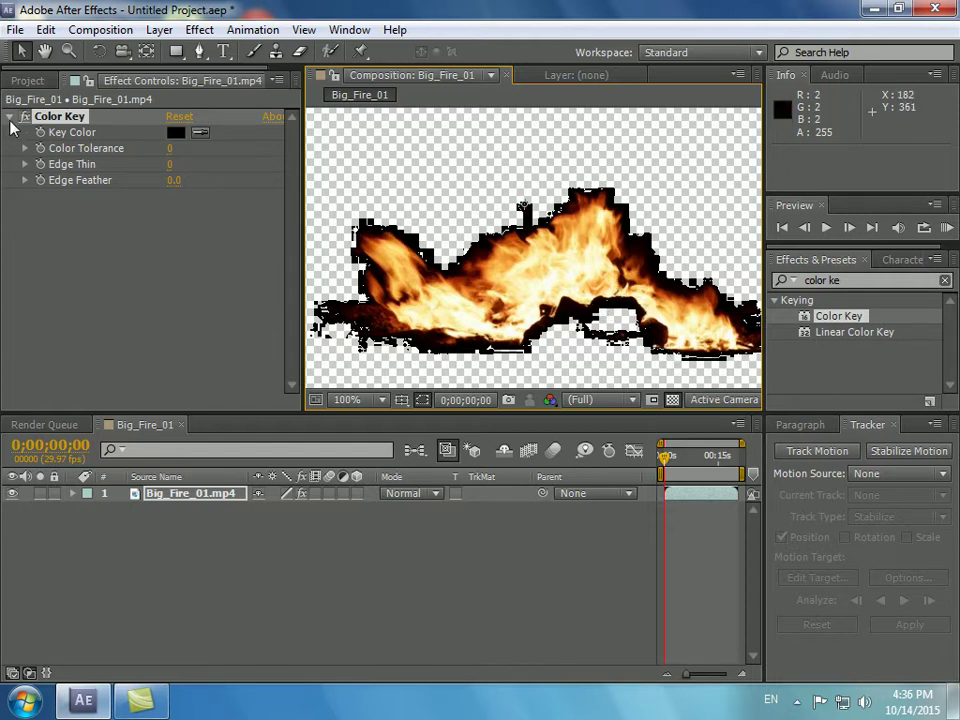
click(10, 116)
click(801, 282)
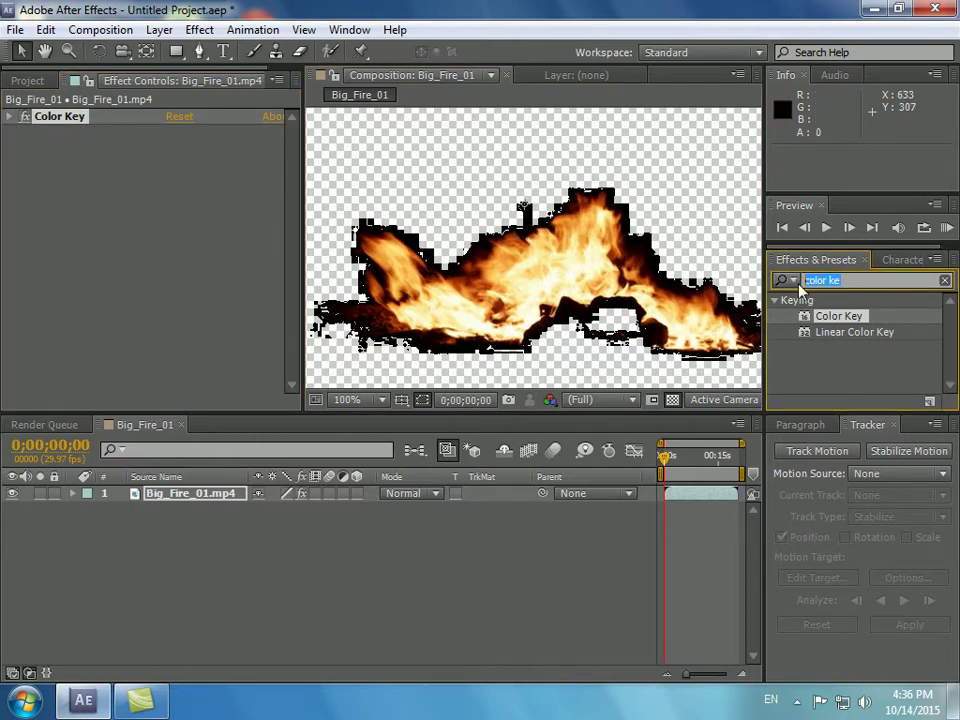
Step: Find Color Range in Effects & Presets and apply it to the Big_Fire_01.mp4 layer
text(color ra)
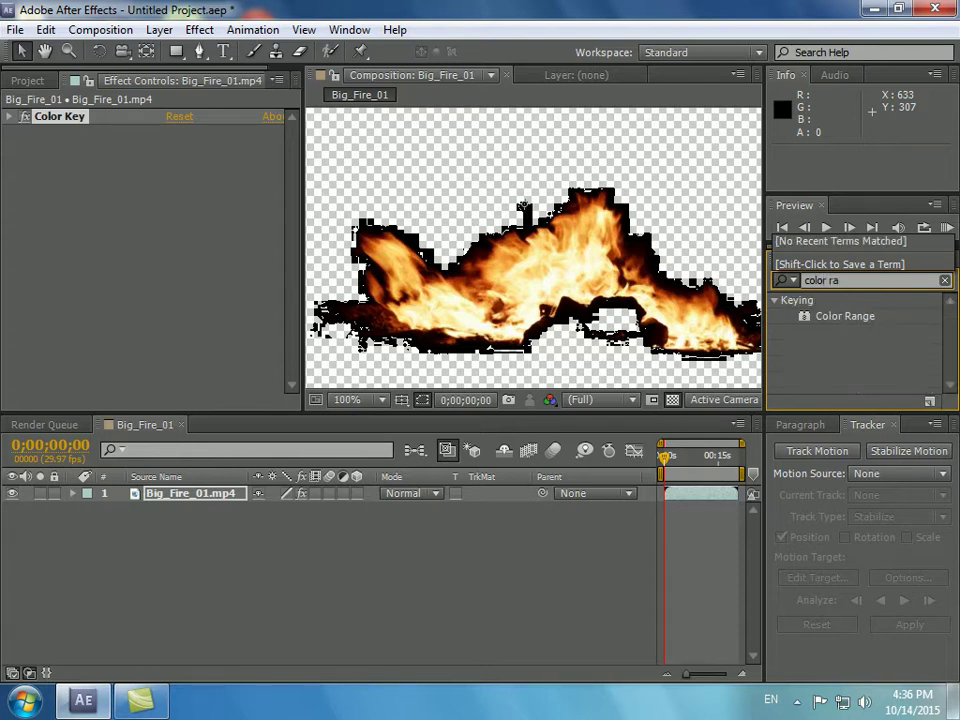
drag(845, 318, 207, 497)
click(236, 160)
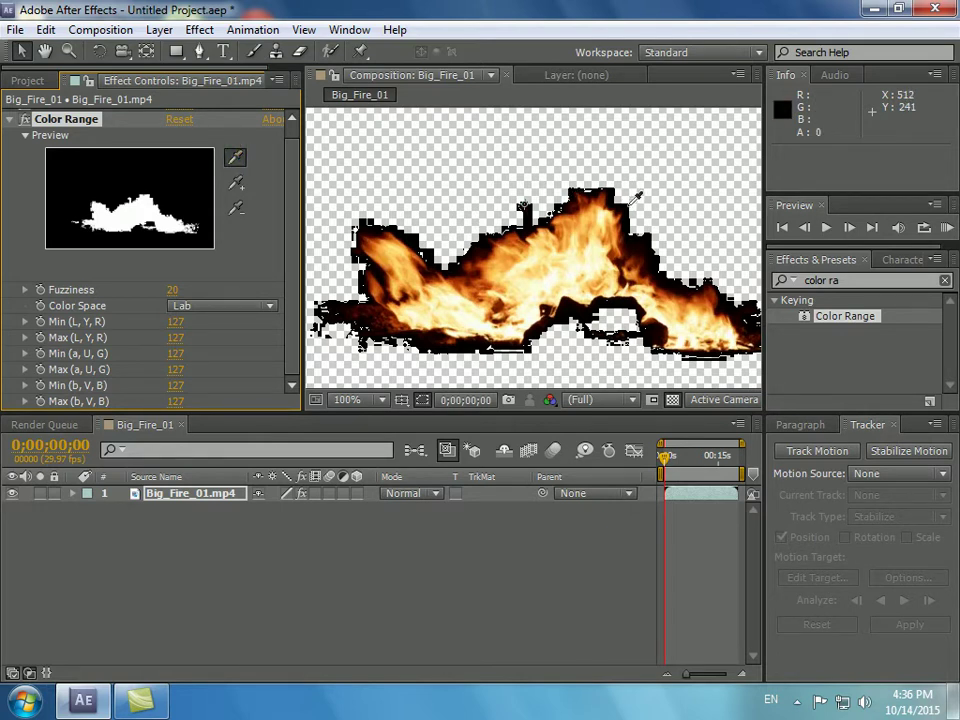
Step: Sample the black background with Color Range's eyedropper and set Fuzziness to 80
click(632, 202)
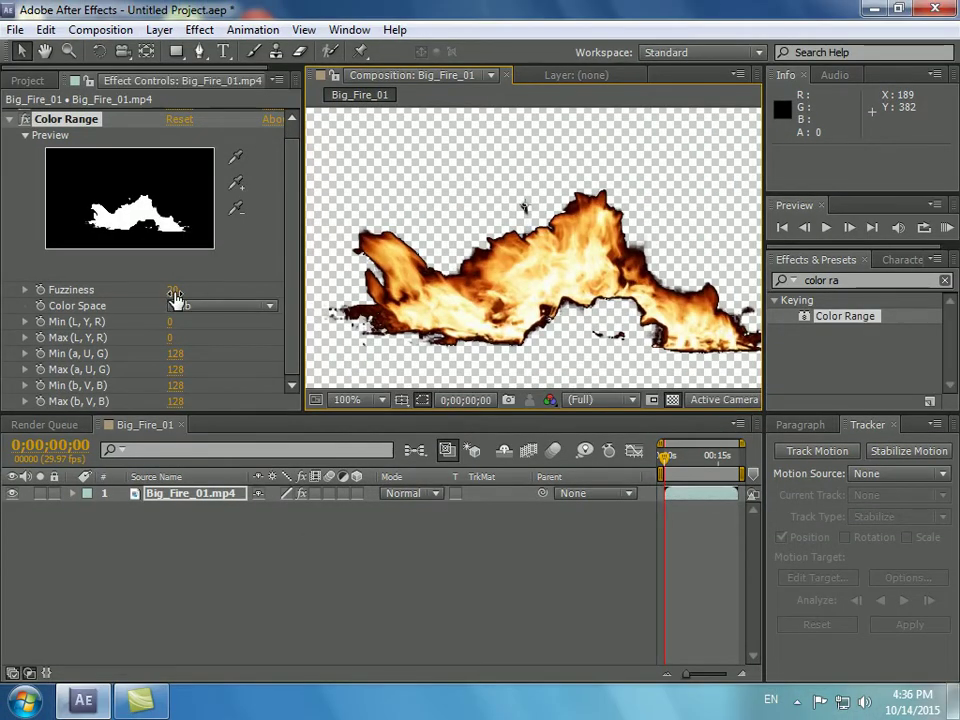
drag(173, 293, 214, 289)
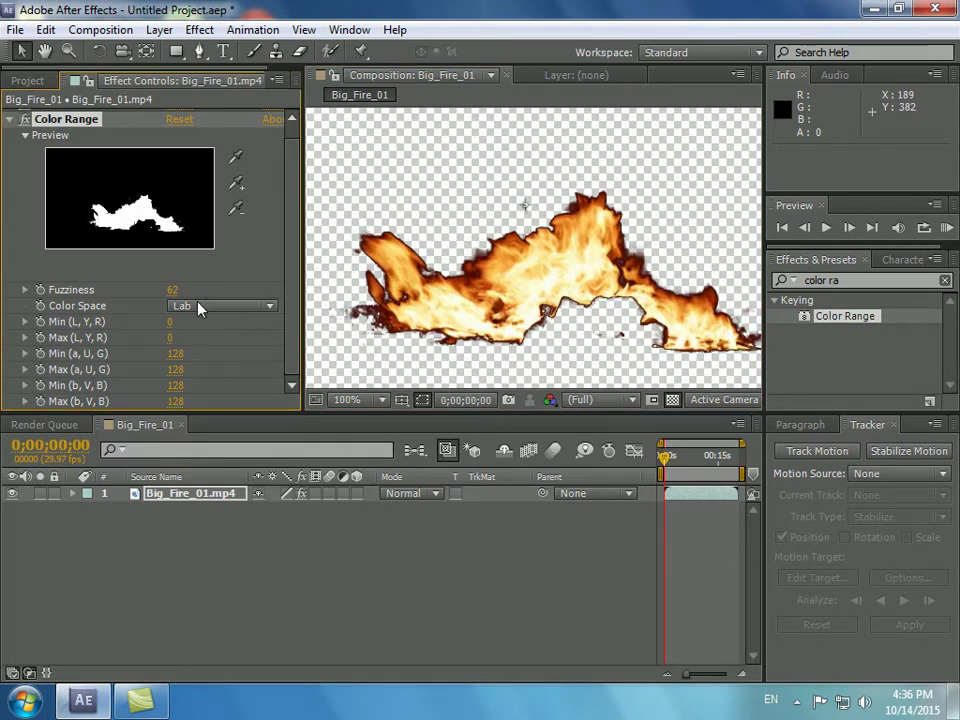
click(173, 291)
text(75)
key(Return)
text(80)
click(251, 294)
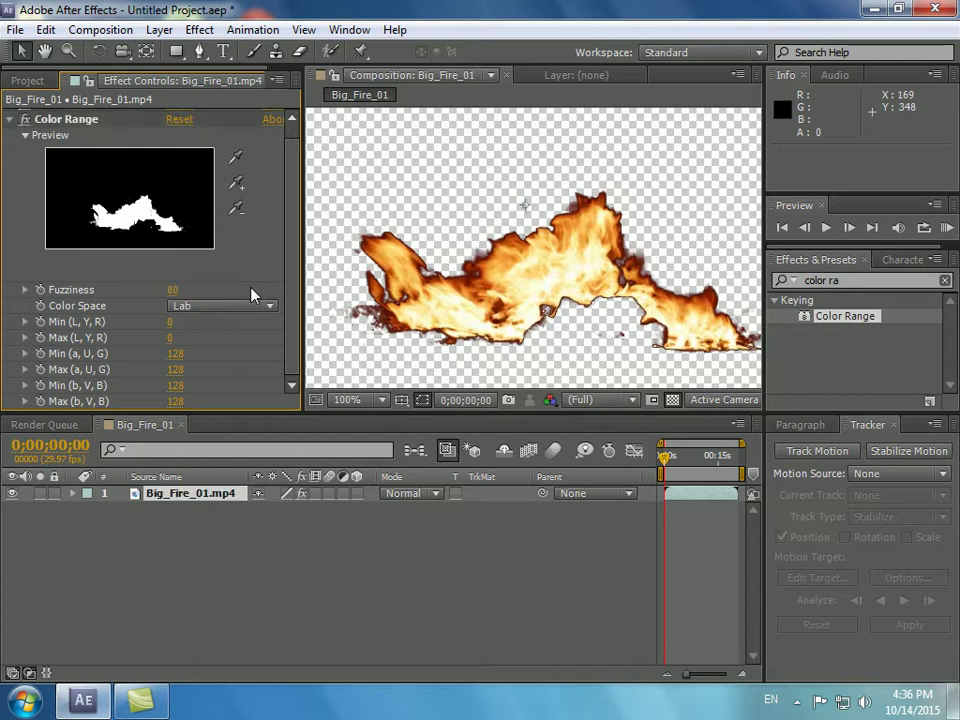
click(826, 232)
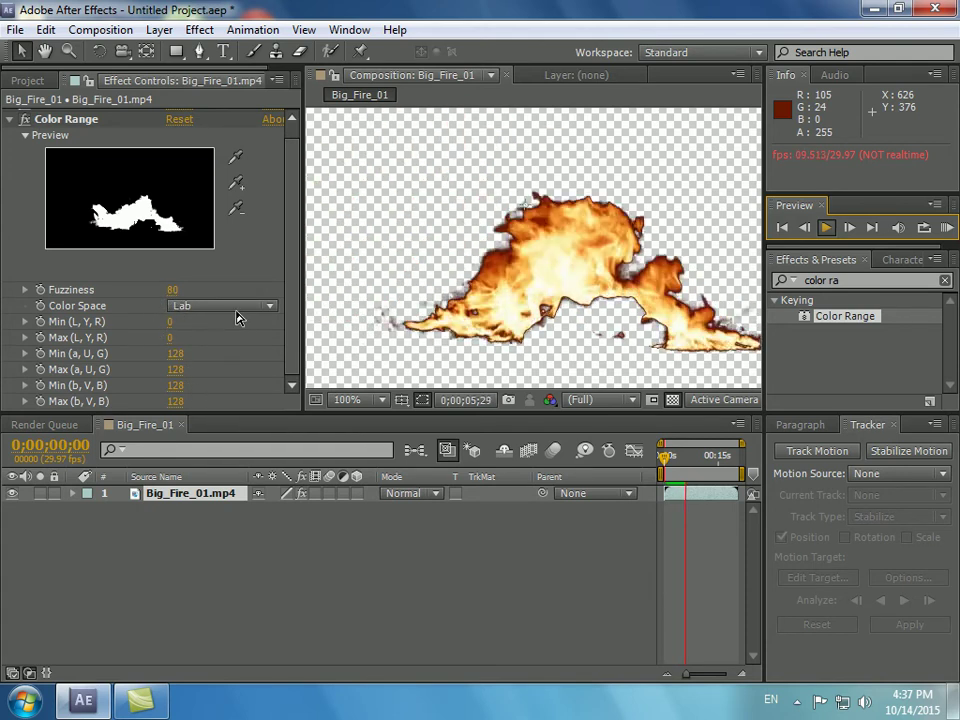
click(693, 498)
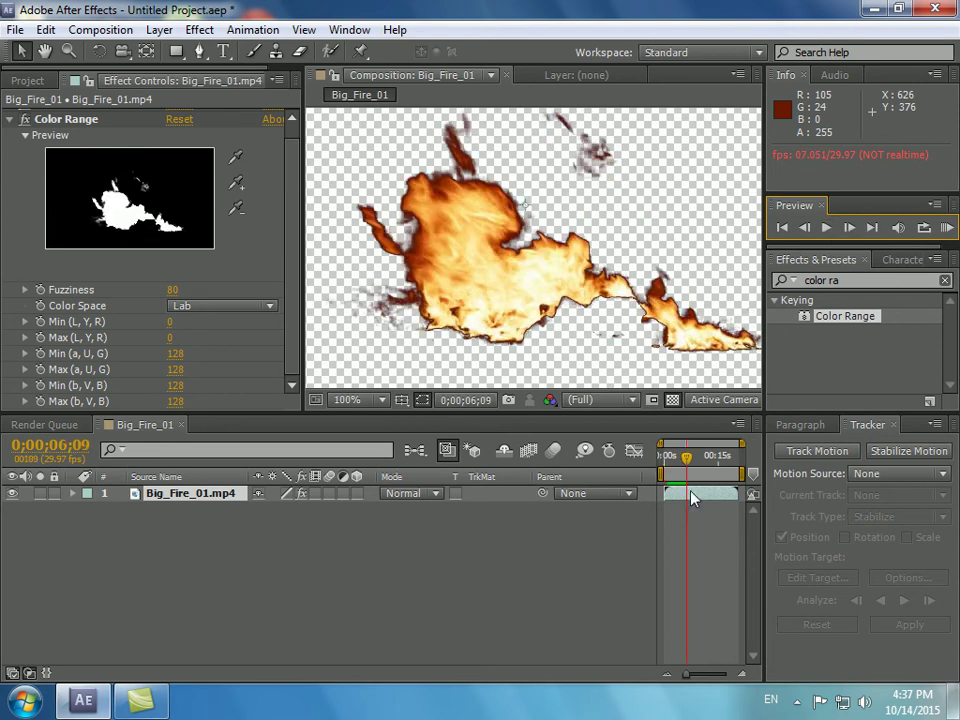
key(Home)
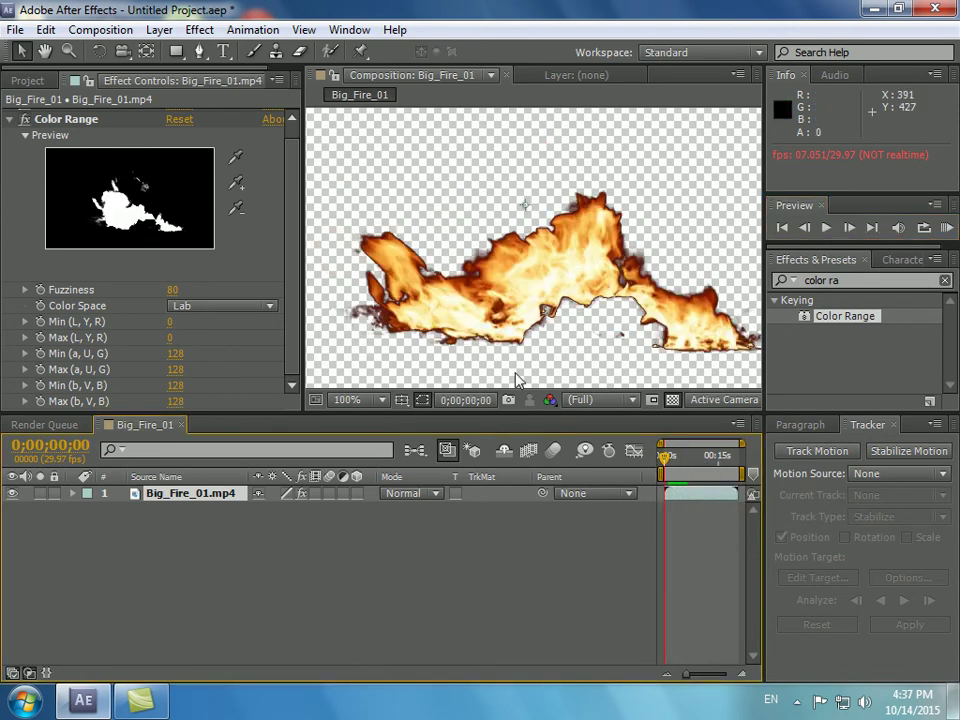
click(11, 120)
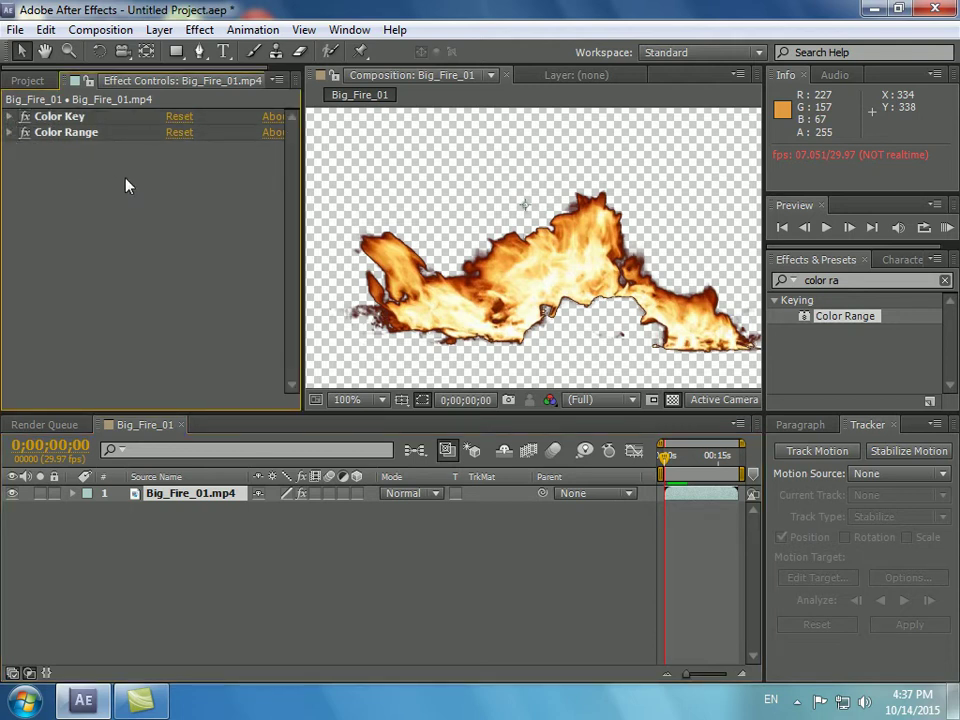
Step: Add Lighthouse.jpg beneath the fire layer and move the flames lower onto the rocks
click(48, 84)
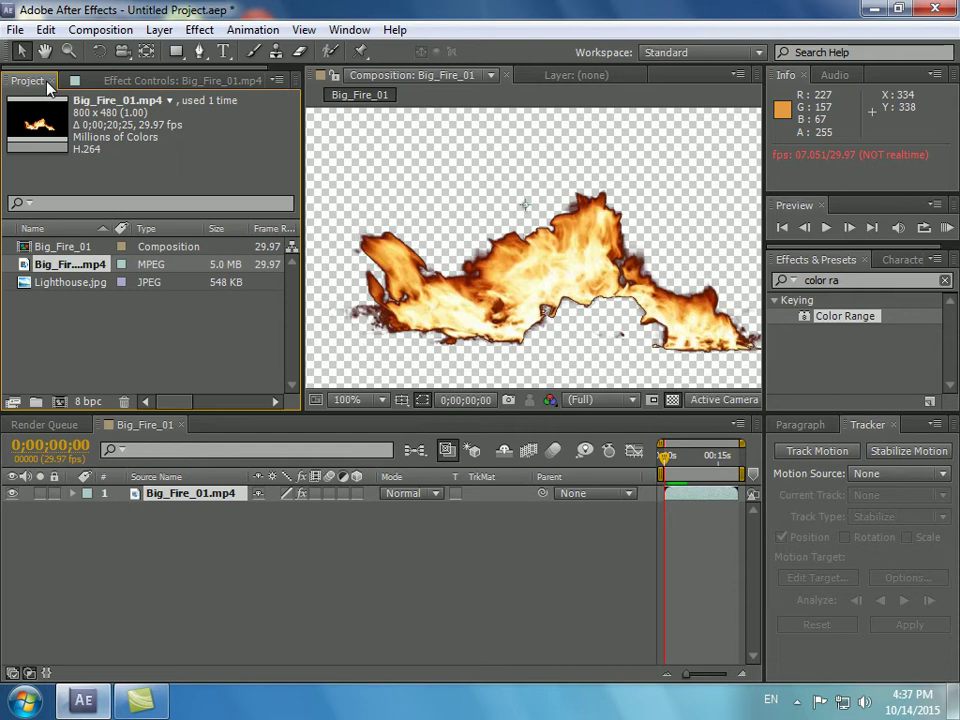
drag(78, 283, 105, 522)
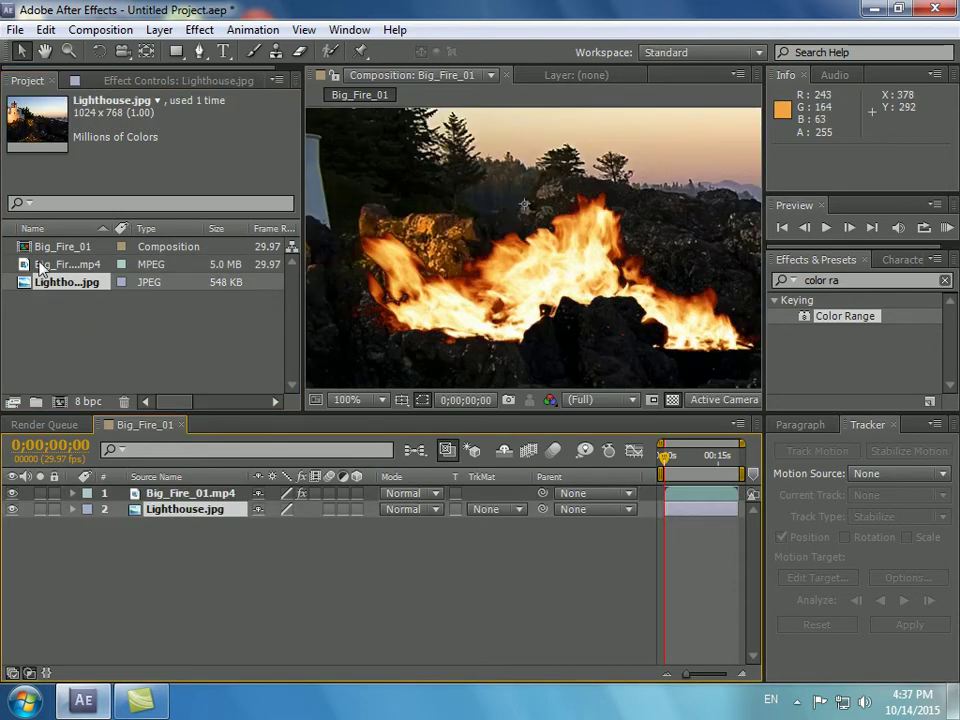
click(190, 493)
mouse_move(528, 278)
mouse_down()
mouse_move(512, 364)
mouse_move(516, 334)
mouse_up()
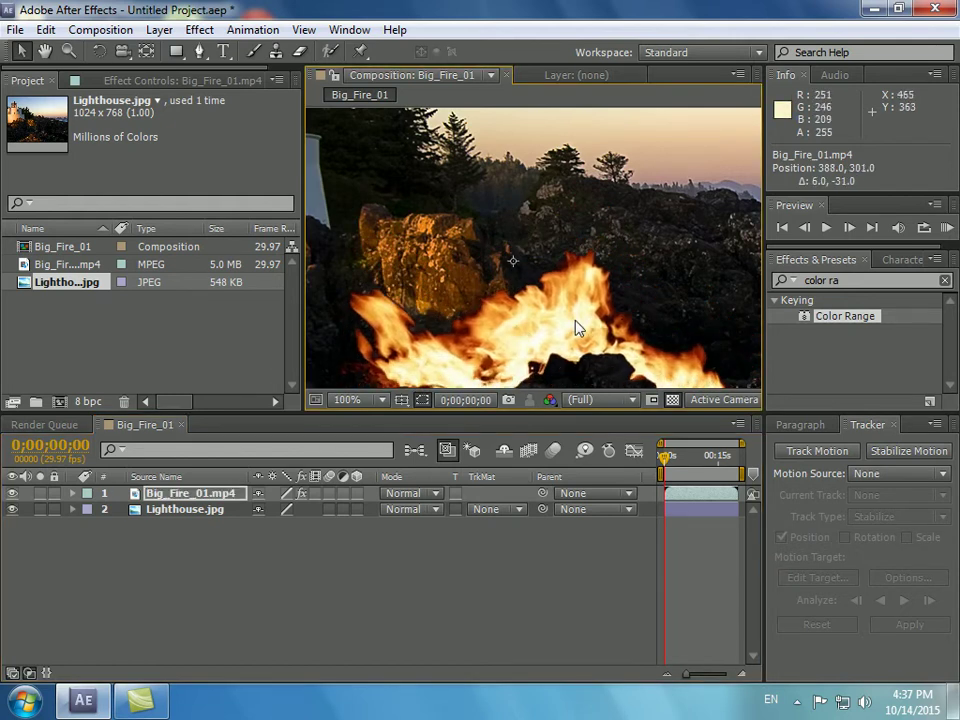
mouse_move(575, 326)
mouse_down()
mouse_move(551, 356)
mouse_move(598, 357)
mouse_up()
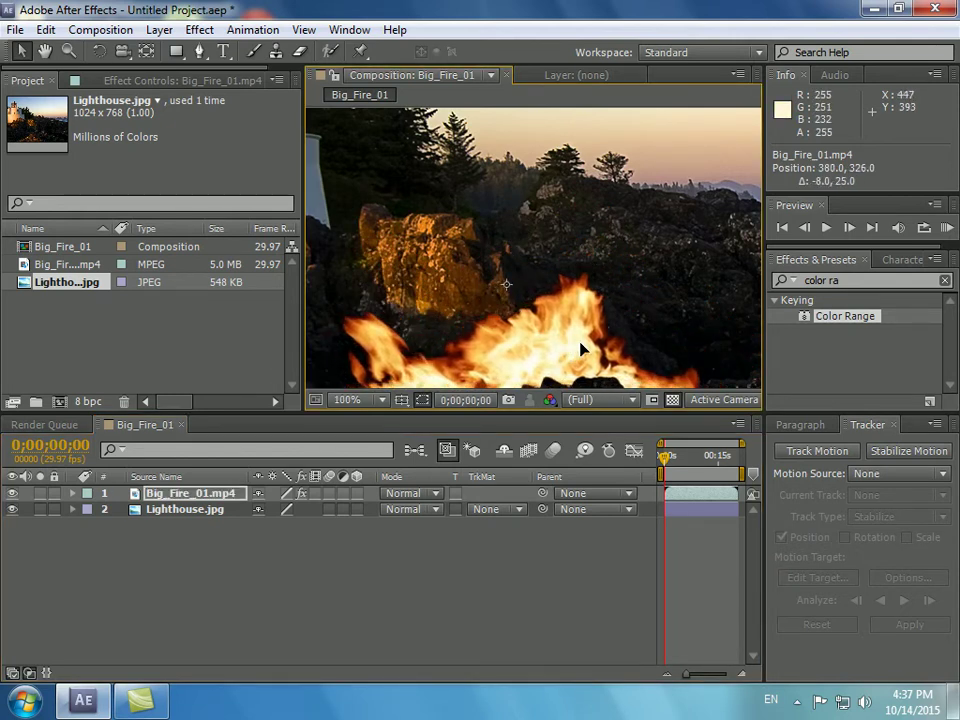
click(826, 228)
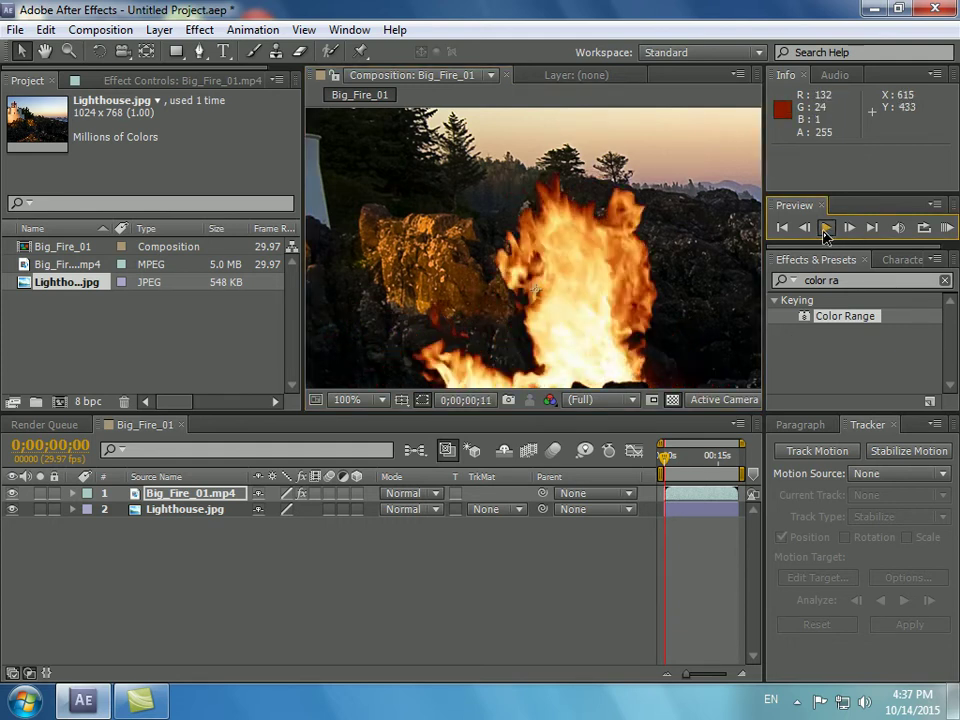